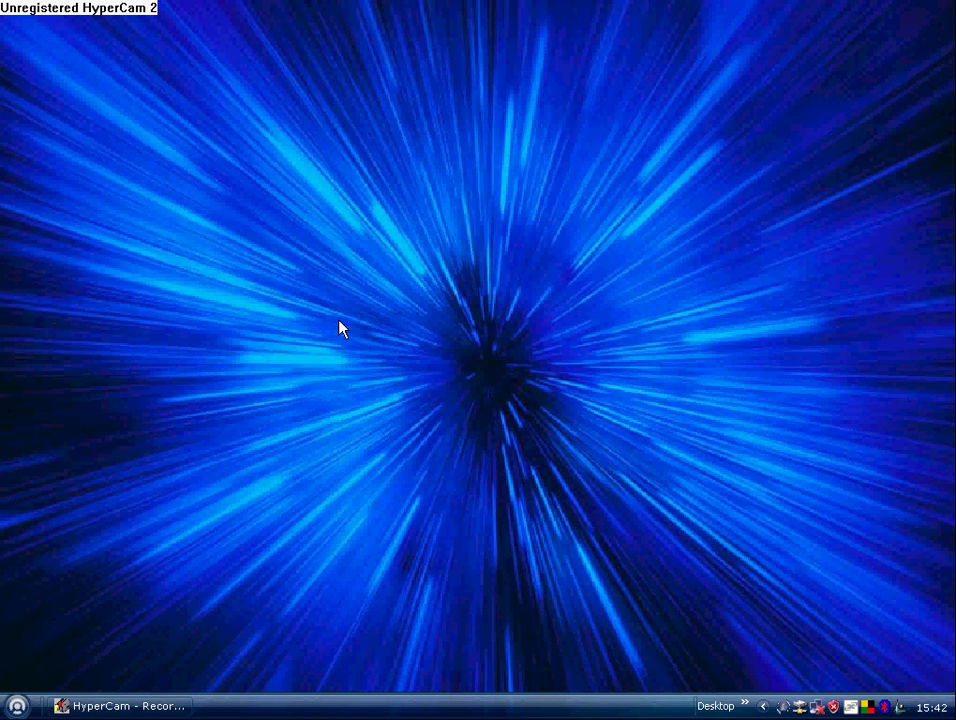
# Open the Windows XP Start menu.
pyautogui.click(17, 705)
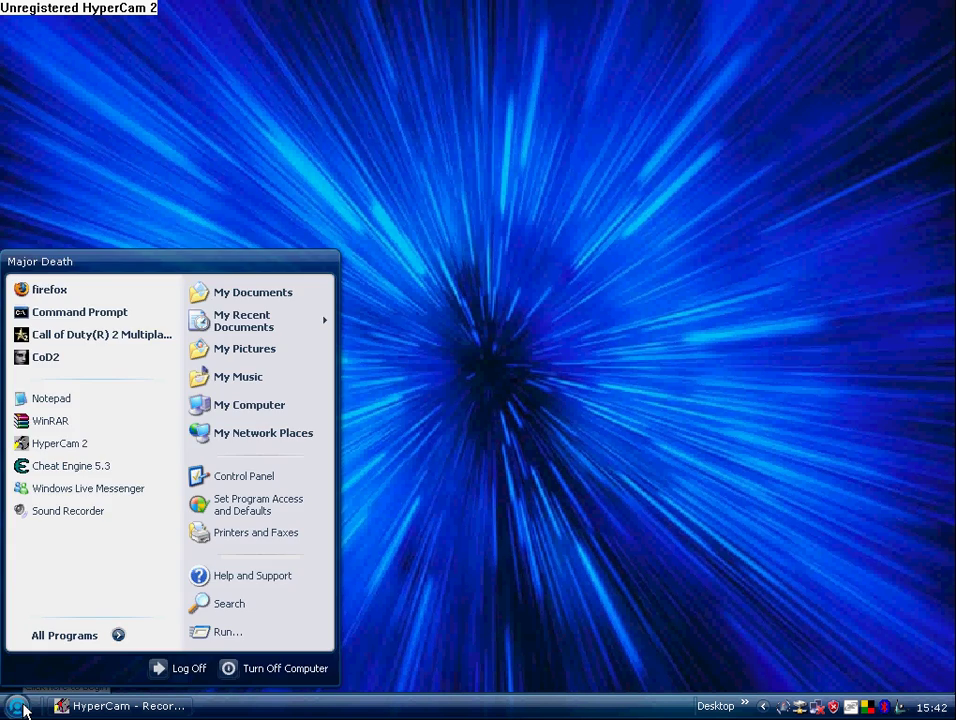
# Launch Notepad and draft 'seta name ^1b' with a wait line, trying several wait values.
pyautogui.click(72, 402)
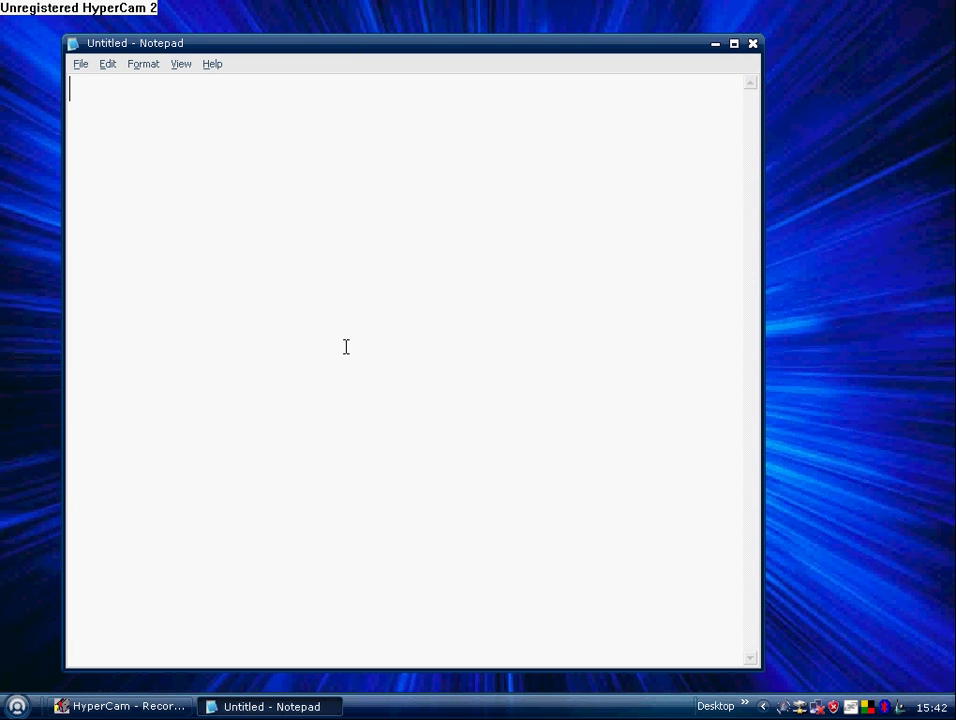
pyautogui.write('seta name')
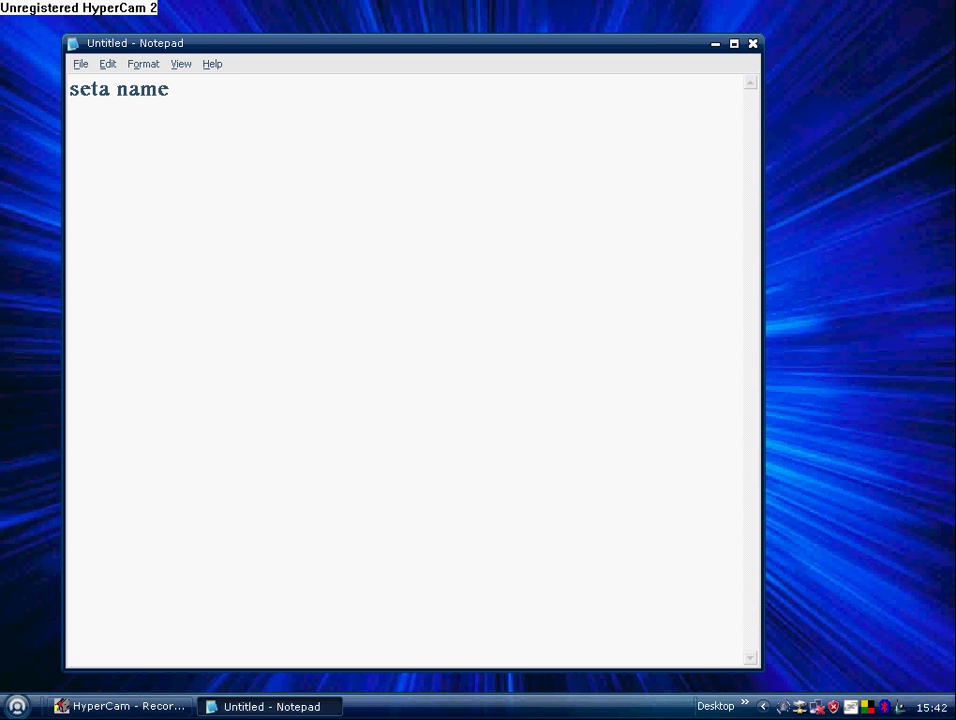
pyautogui.write(' ^1b ')
pyautogui.write('wait')
pyautogui.write(' 5')
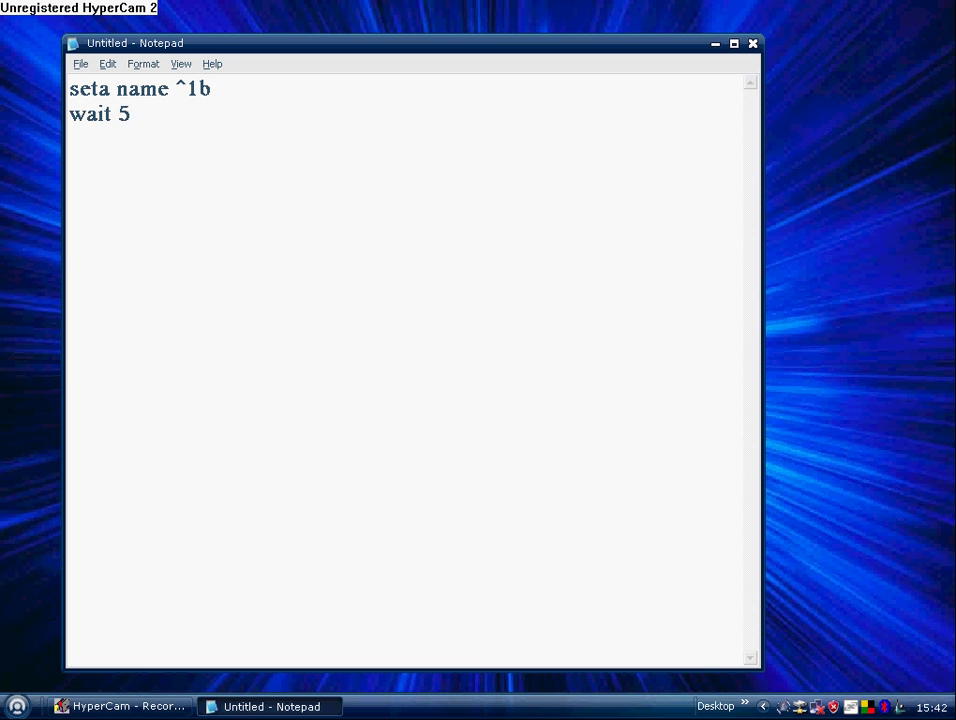
pyautogui.press('BackSpace')
pyautogui.write('15')
pyautogui.press('BackSpace')
pyautogui.write('4')
pyautogui.press('BackSpace')
pyautogui.press('BackSpace')
pyautogui.write('30')
pyautogui.press('BackSpace')
pyautogui.press('BackSpace')
# Add the lines 'wait 12', 'seta name ^1bo' and 'seta name ^1bob'.
pyautogui.write('12 ')
pyautogui.write('seta name ')
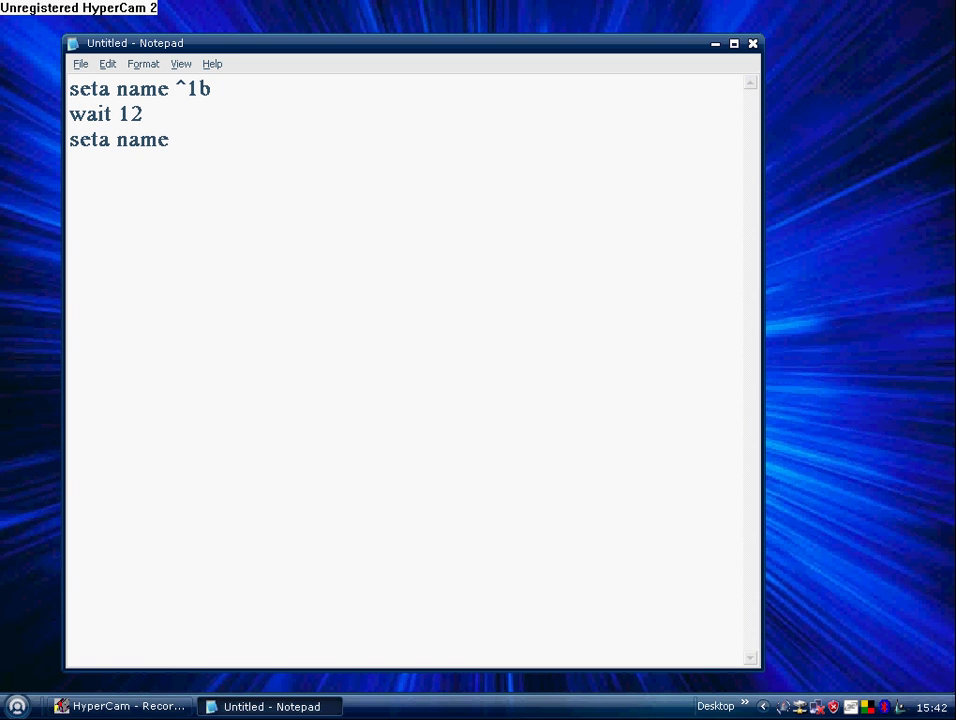
pyautogui.write('^1bo#')
pyautogui.press('Return')
pyautogui.press('BackSpace')
pyautogui.press('Return')
pyautogui.write('wait 12')
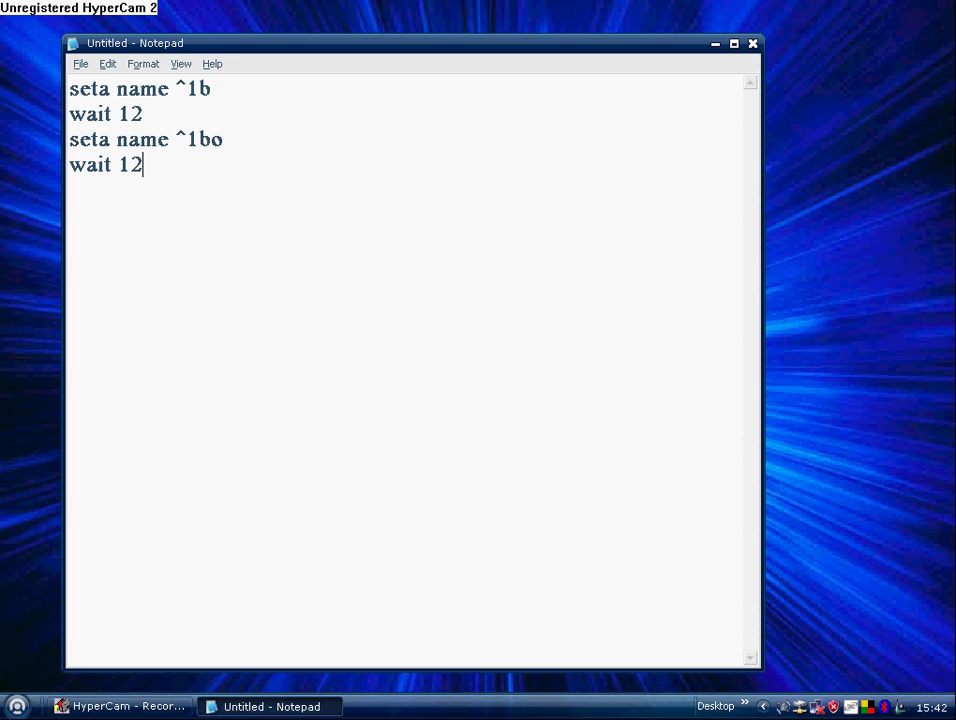
pyautogui.press('Return')
pyautogui.write('seta name')
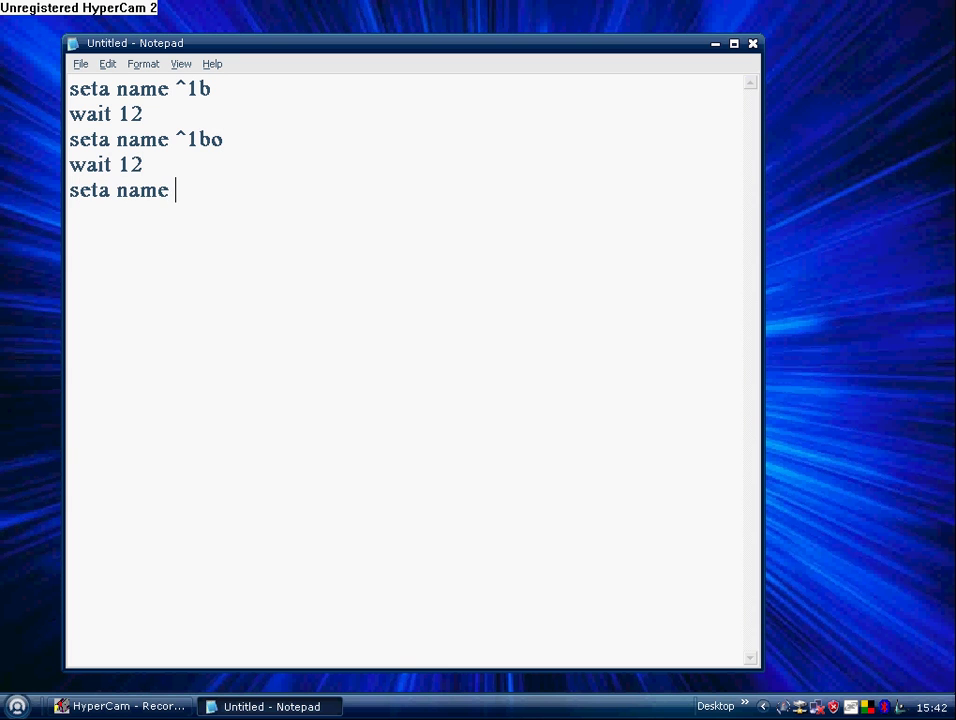
pyautogui.write(' ^1bob')
# Select the entire drafted script and delete it, leaving a blank document.
pyautogui.moveTo(328, 340); pyautogui.dragTo(156, 262)
pyautogui.hotkey('ctrl', 'a')
pyautogui.click(386, 322)
pyautogui.hotkey('ctrl', 'a')
pyautogui.press('Delete')
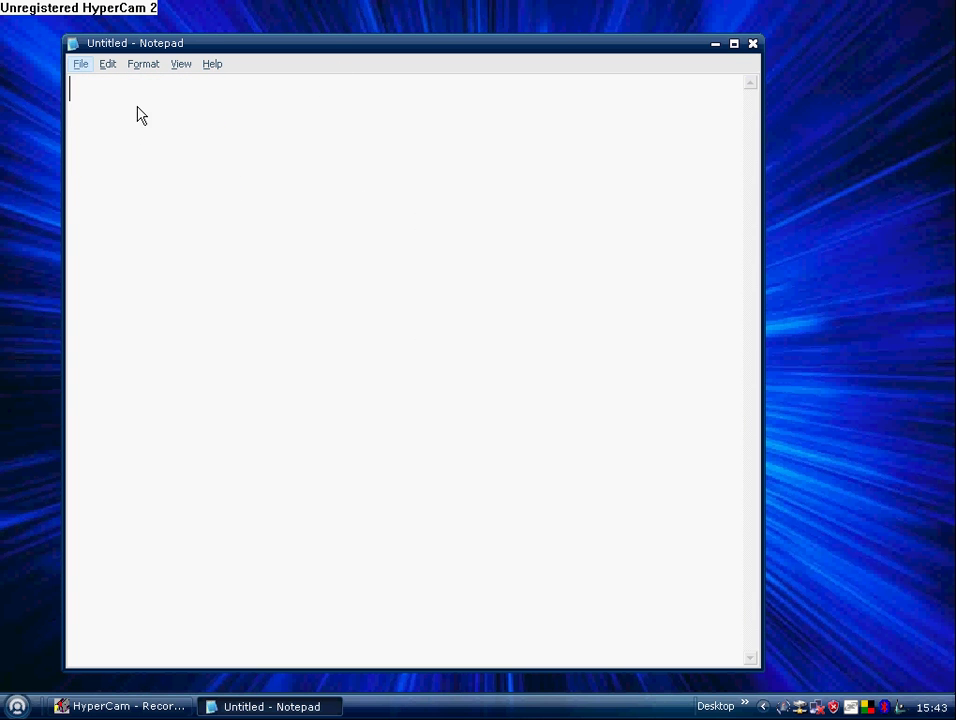
pyautogui.hotkey('ctrl', 's')
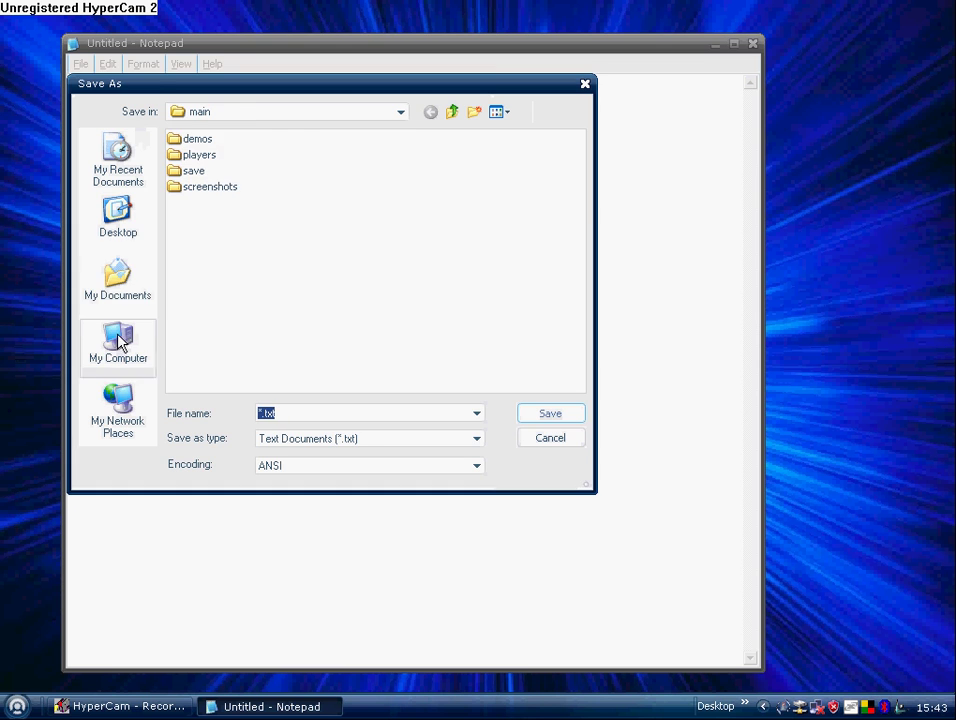
pyautogui.click(118, 280)
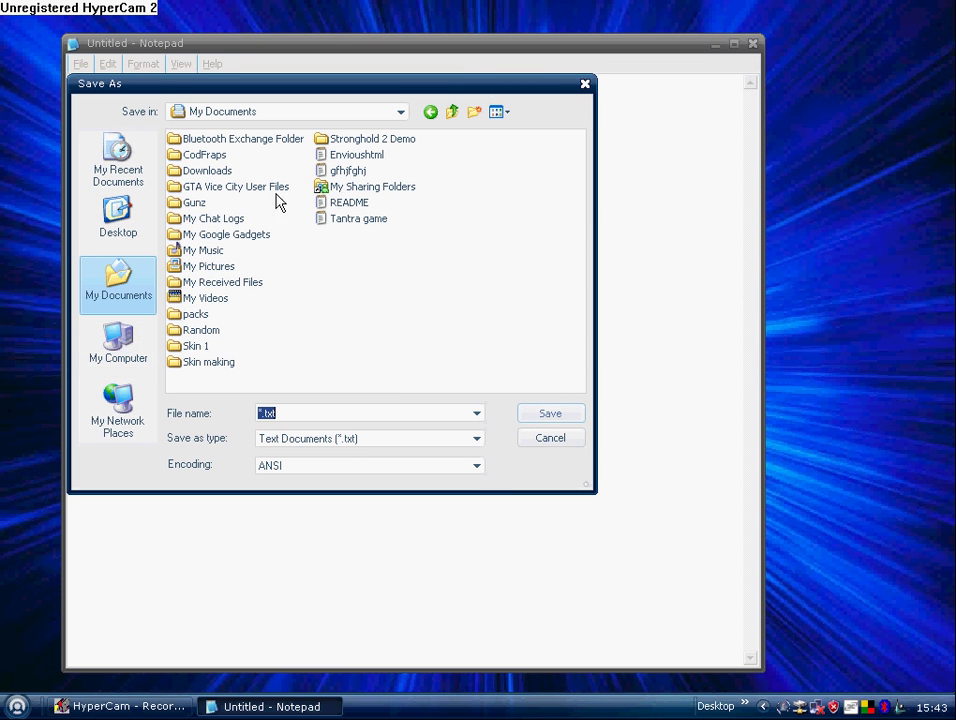
pyautogui.click(143, 345)
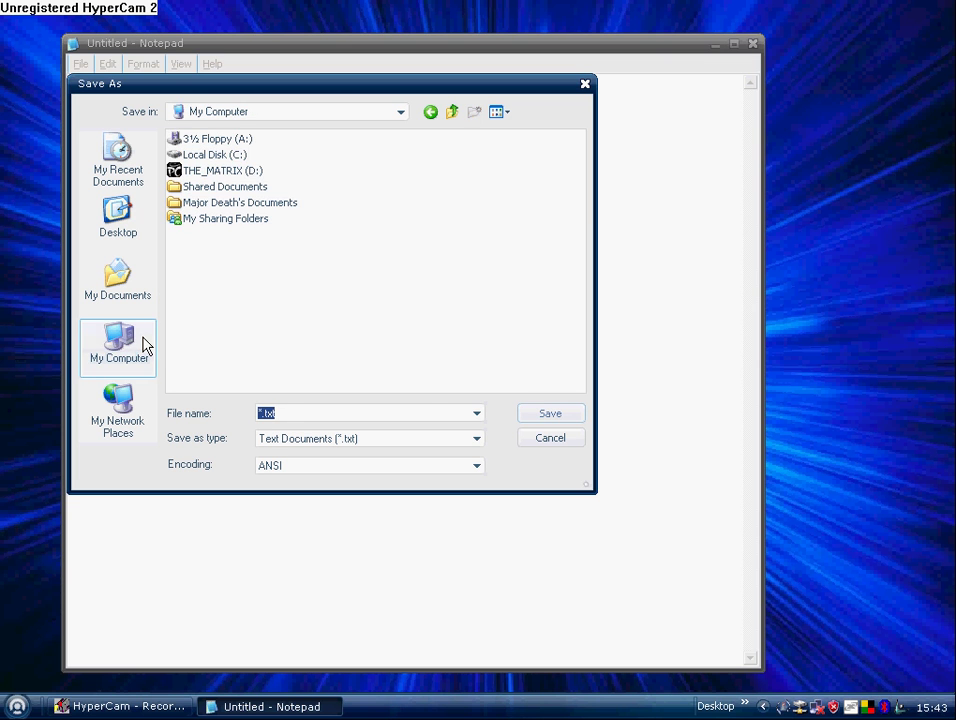
pyautogui.click(177, 155)
pyautogui.doubleClick(178, 218)
pyautogui.doubleClick(188, 154)
pyautogui.doubleClick(182, 146)
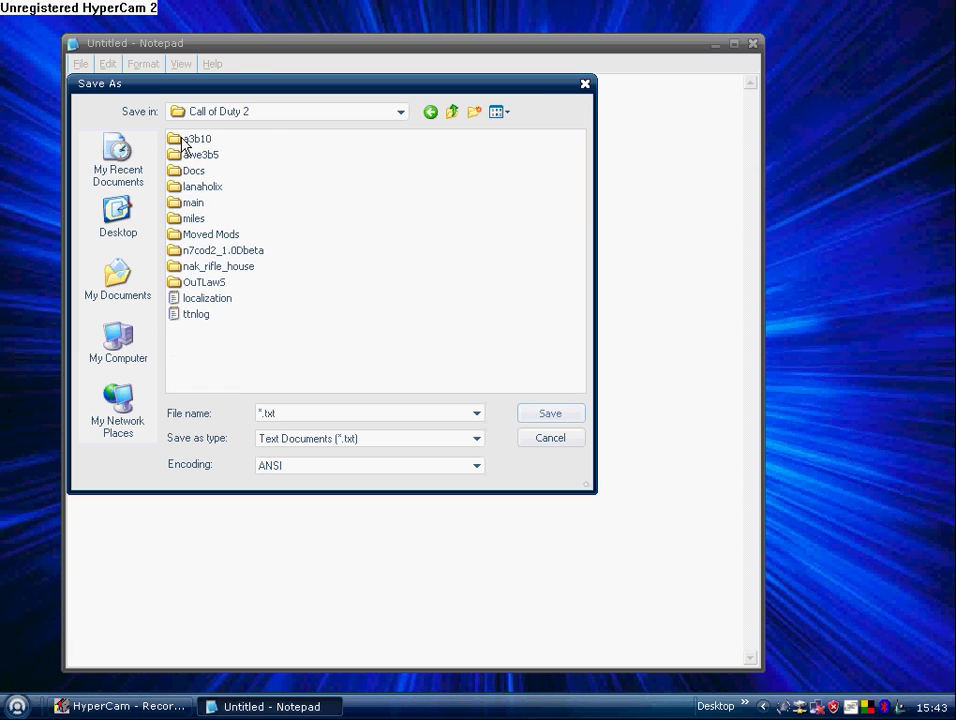
pyautogui.doubleClick(180, 206)
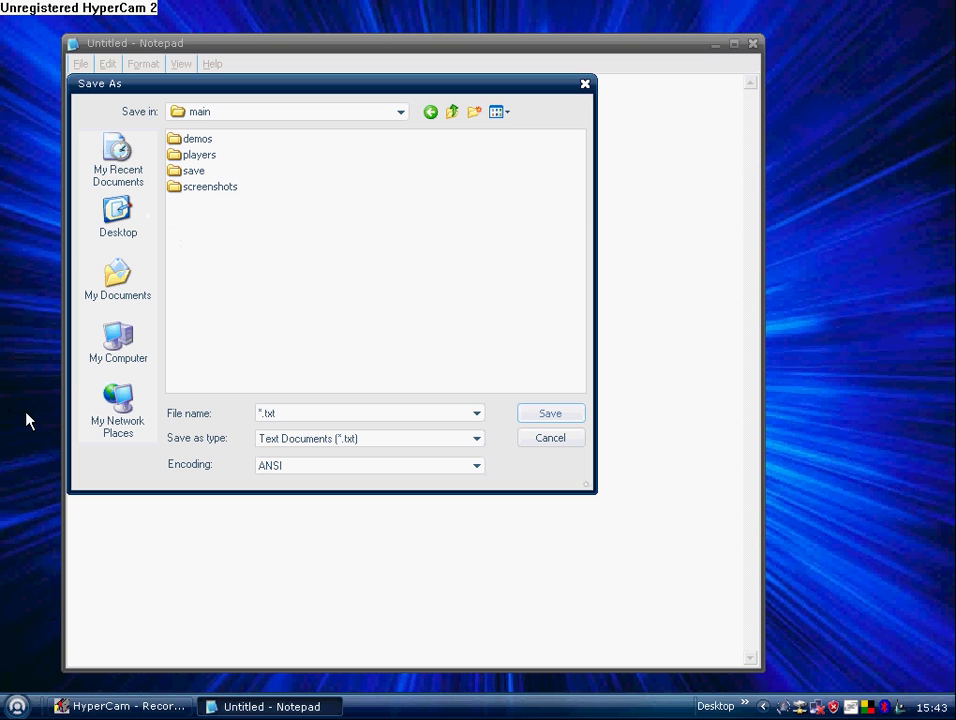
pyautogui.click(262, 413)
pyautogui.write('what')
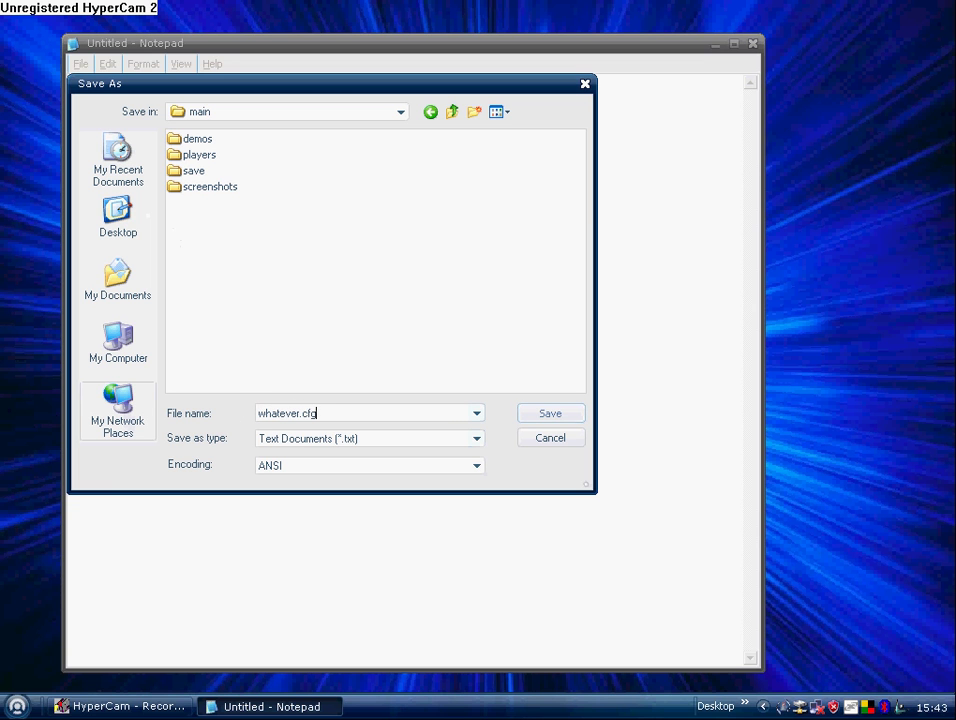
pyautogui.write('ever.cfg')
pyautogui.click(572, 446)
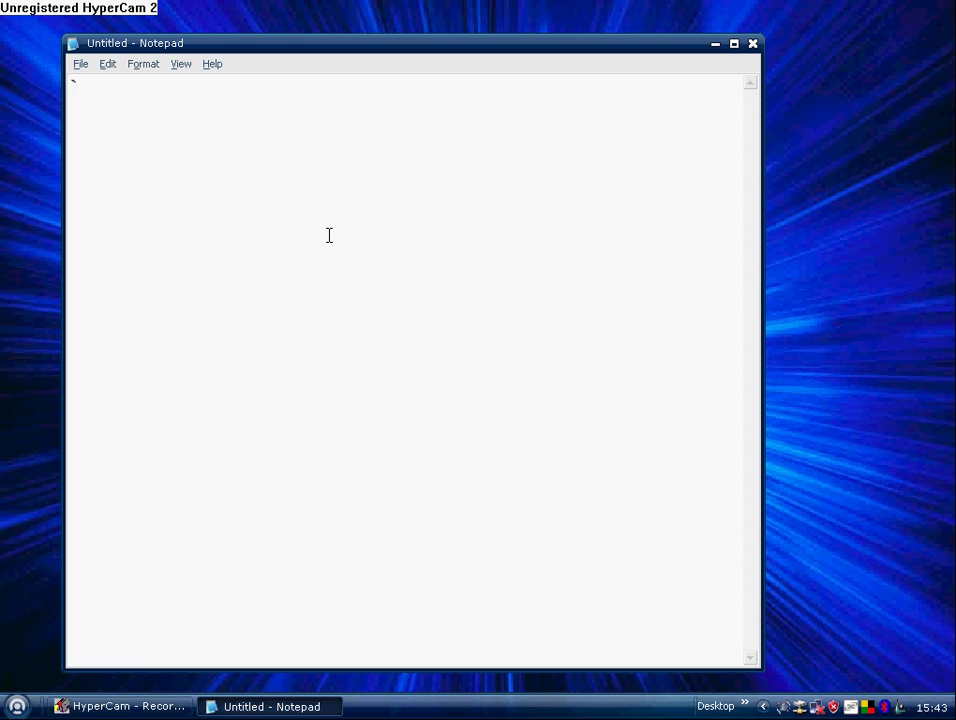
# Type the line /bind {key} exec "whatever.cfg" and select it all.
pyautogui.write('/bin')
pyautogui.press('BackSpace')
pyautogui.press('BackSpace')
pyautogui.write('bind {key')
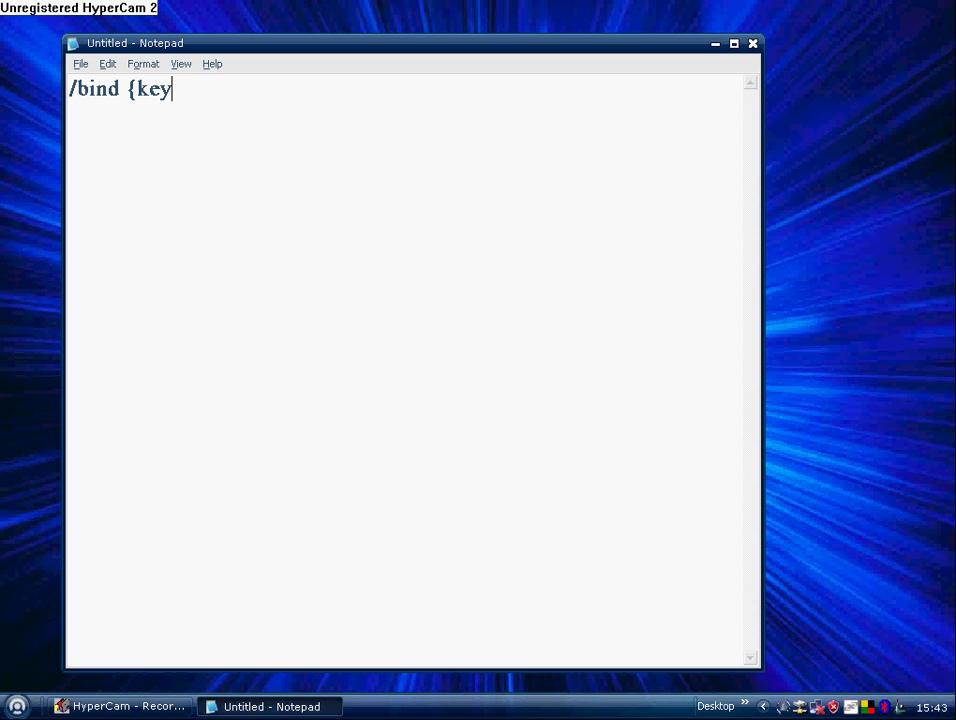
pyautogui.write('} exec')
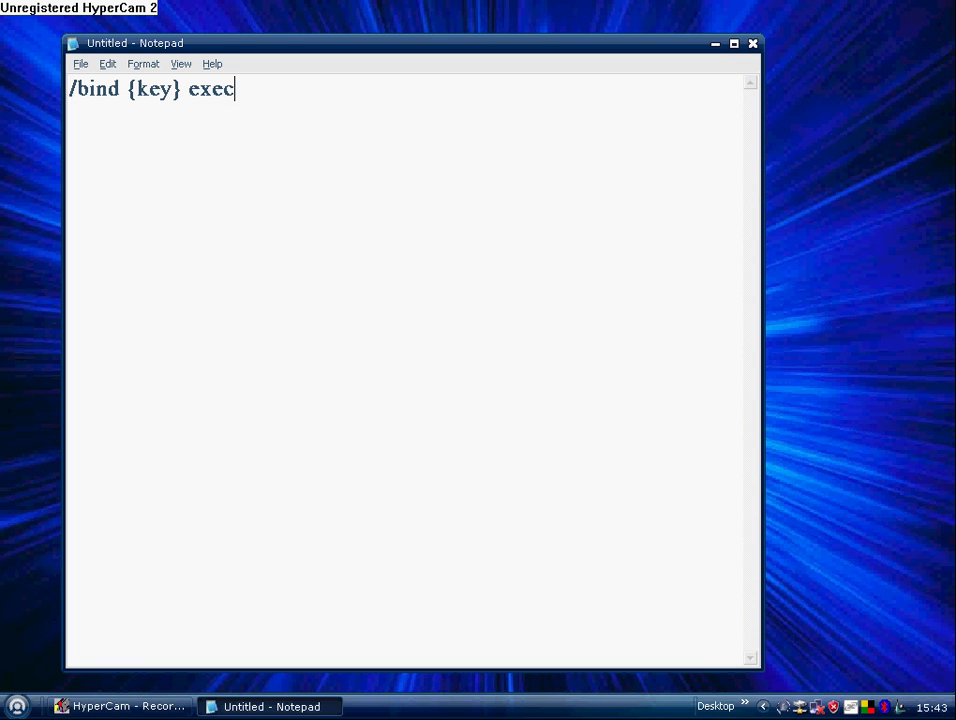
pyautogui.write(' "whatever.cfg')
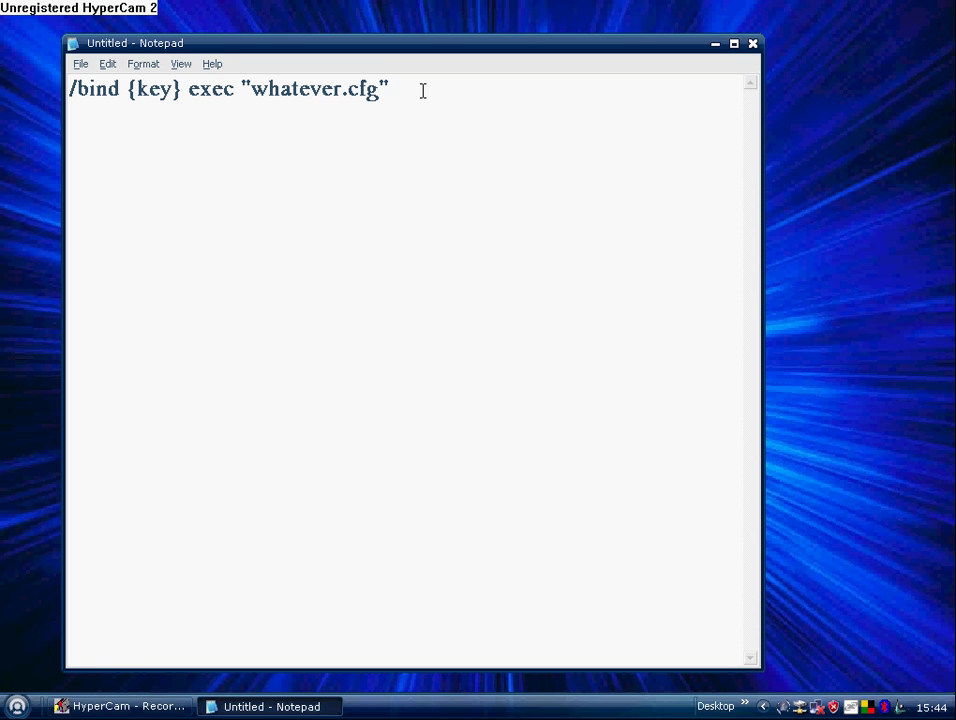
pyautogui.hotkey('ctrl', 'a')
# Cut the bind line, close Notepad without saving, and open My Computer.
pyautogui.hotkey('ctrl', 'x')
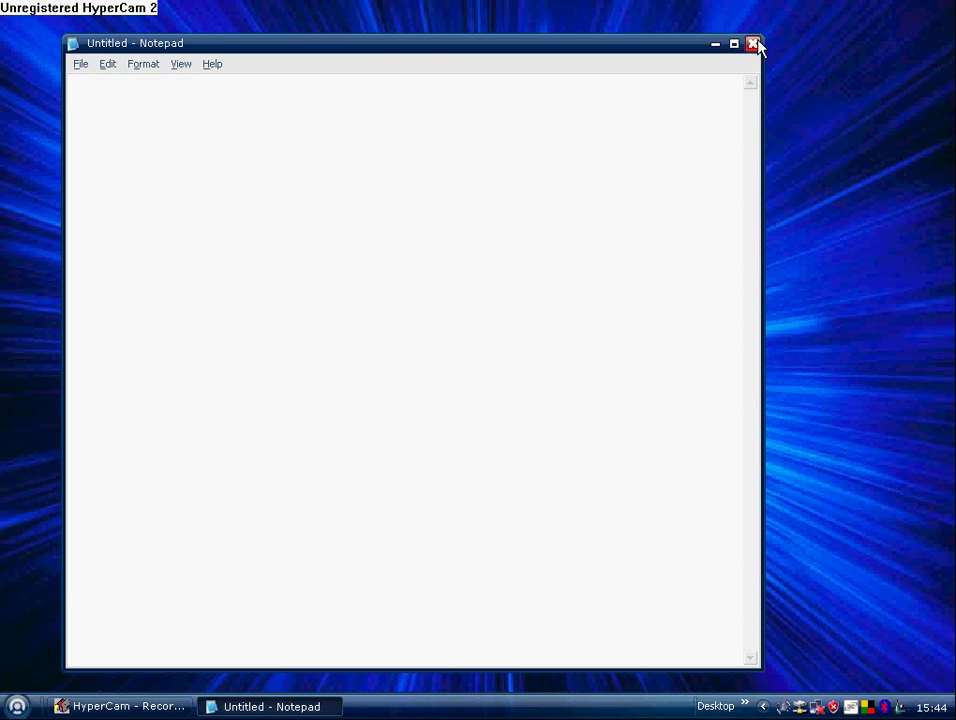
pyautogui.click(752, 44)
pyautogui.click(17, 706)
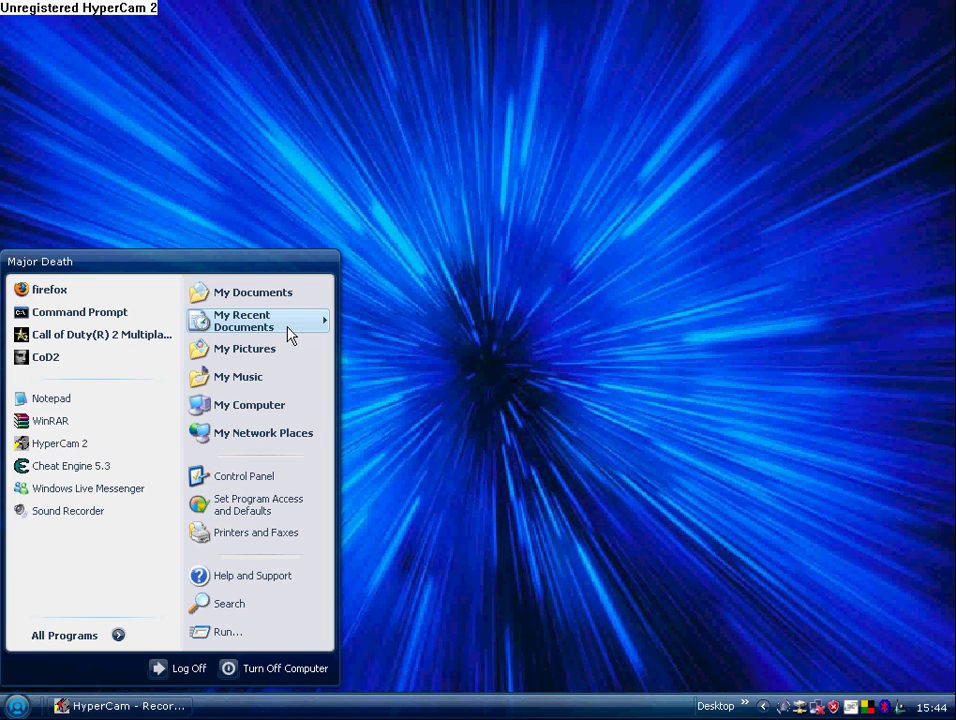
pyautogui.click(264, 406)
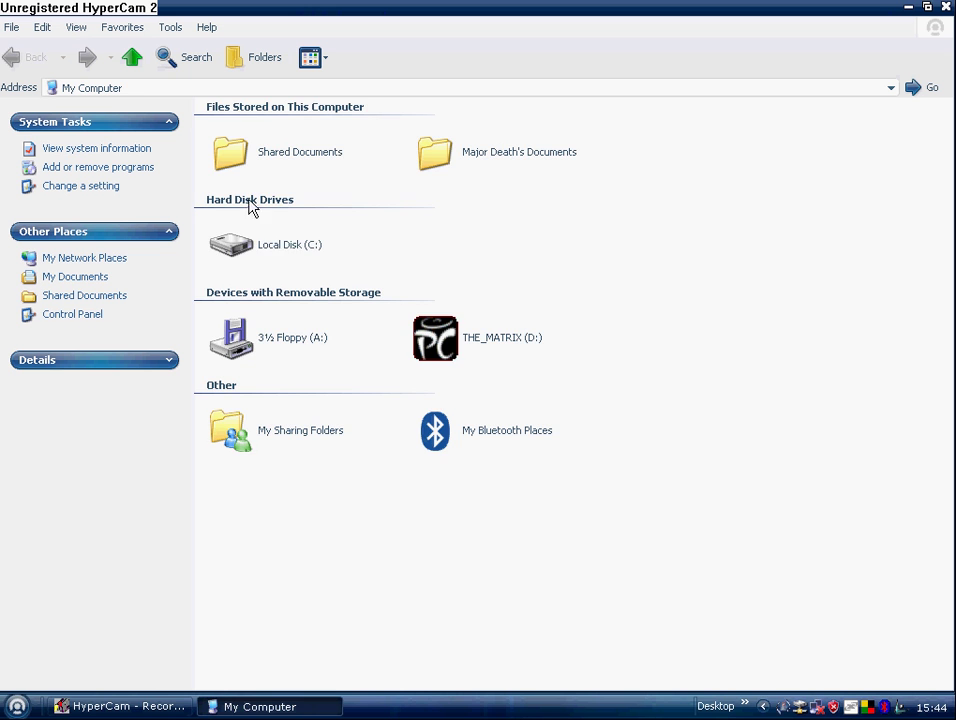
# Browse to C:\Program Files\Activision\Call of Duty 2\main.
pyautogui.doubleClick(234, 244)
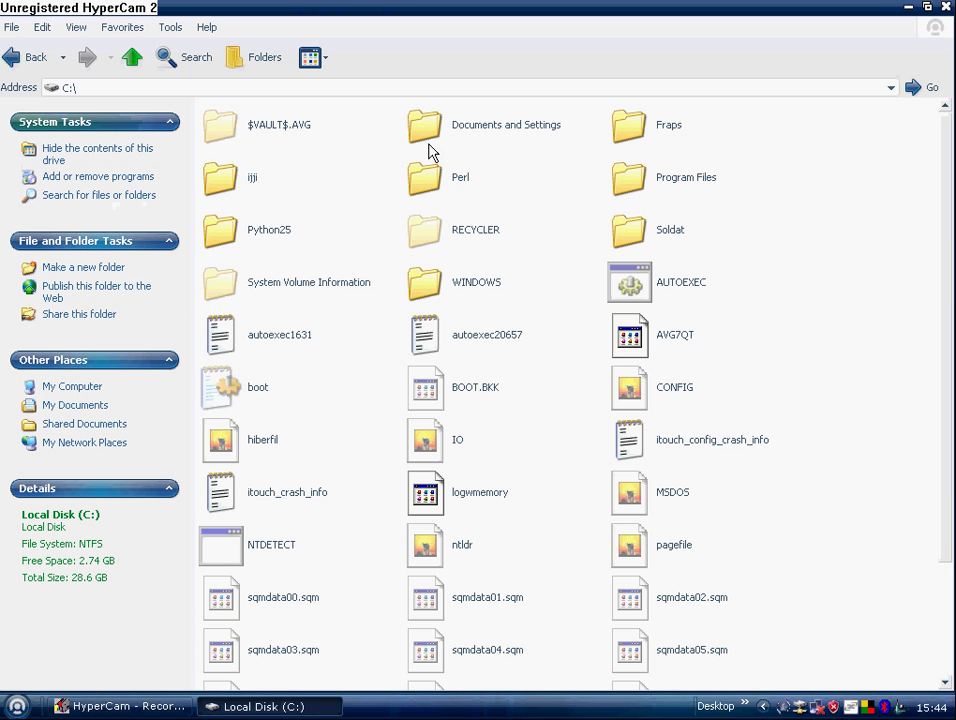
pyautogui.doubleClick(628, 180)
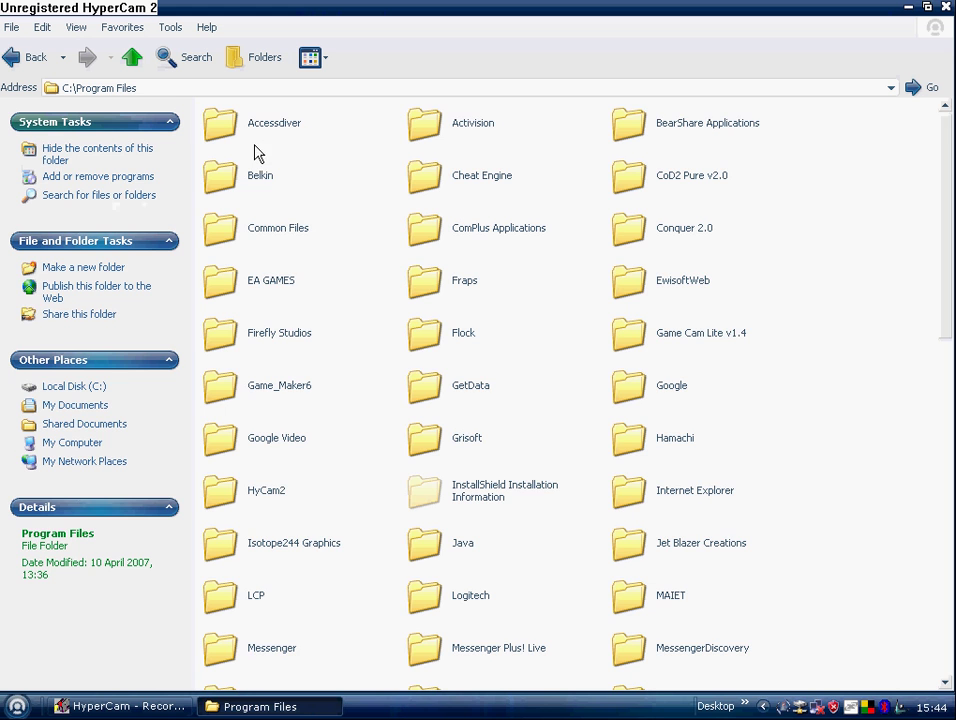
pyautogui.doubleClick(425, 126)
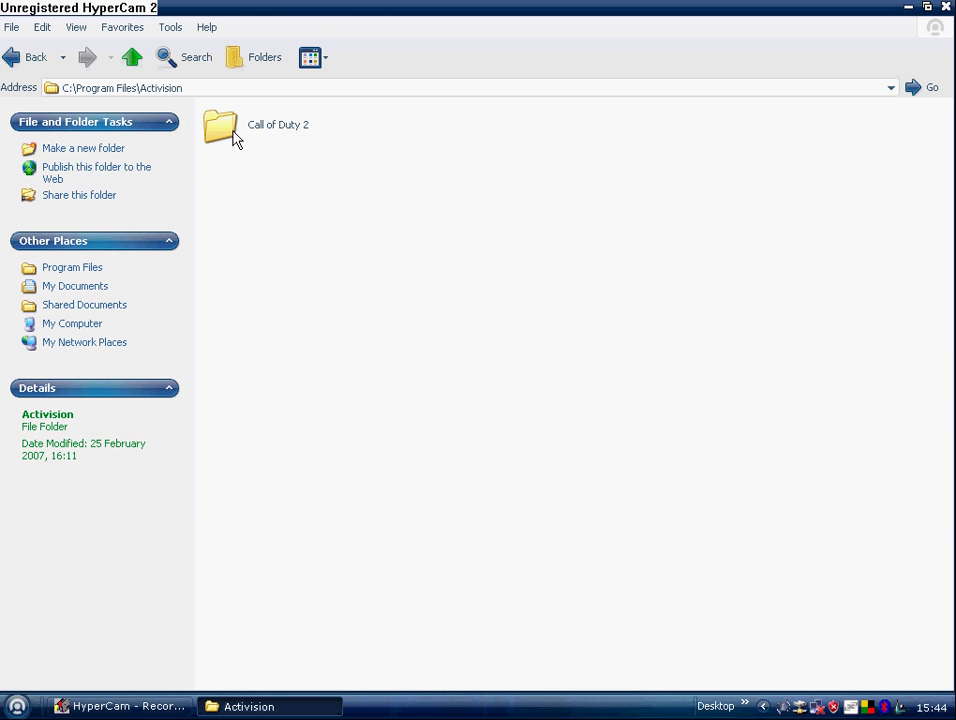
pyautogui.doubleClick(233, 139)
pyautogui.doubleClick(228, 139)
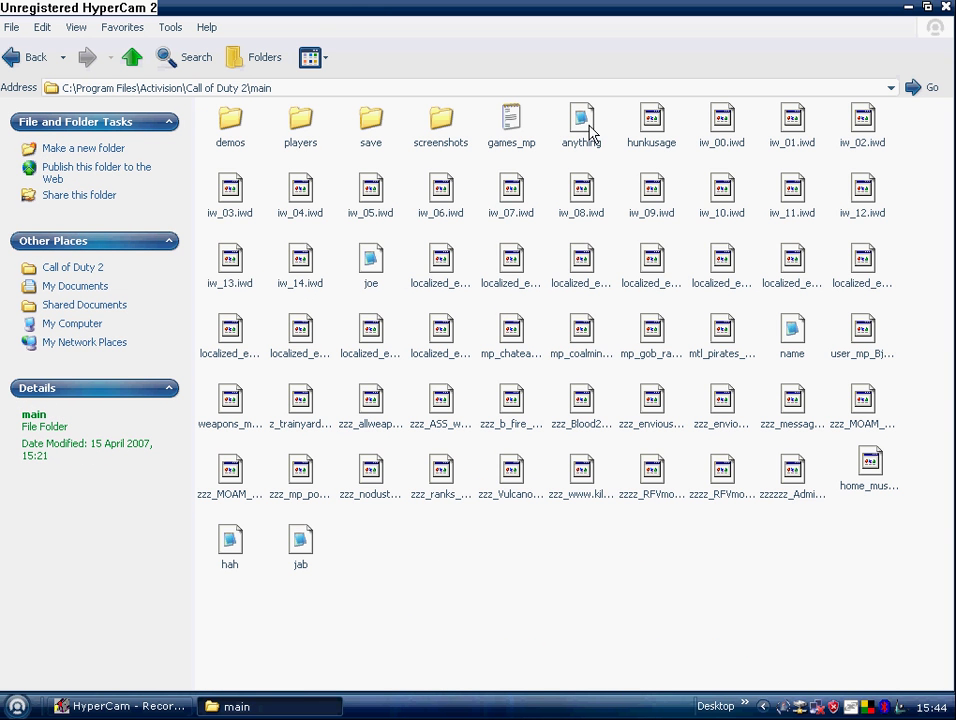
pyautogui.click(793, 325)
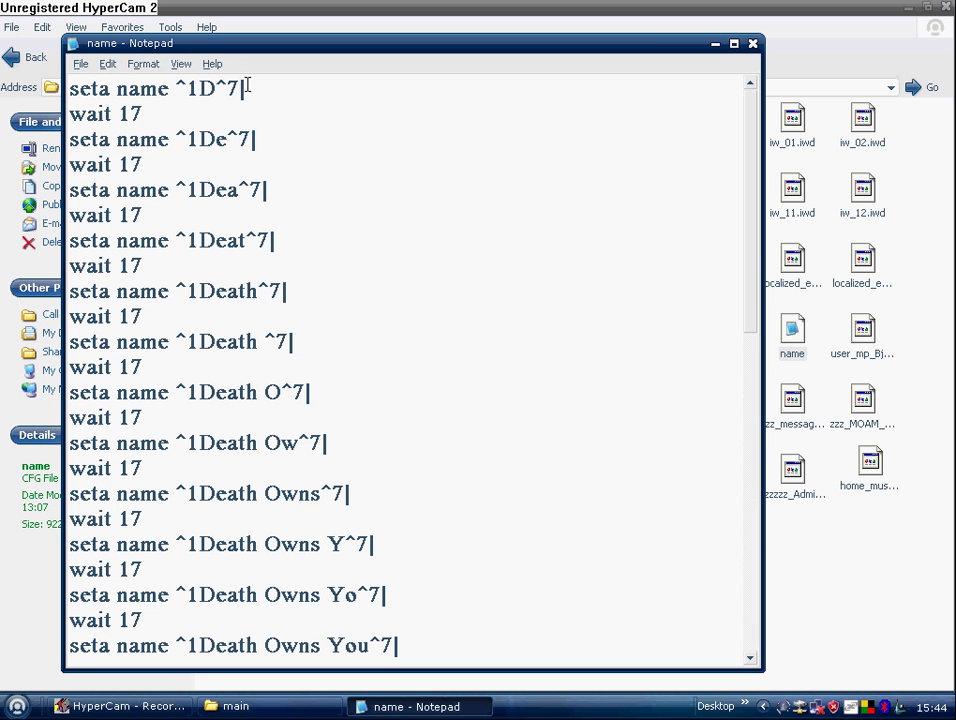
pyautogui.scroll(-12, 241, 140)
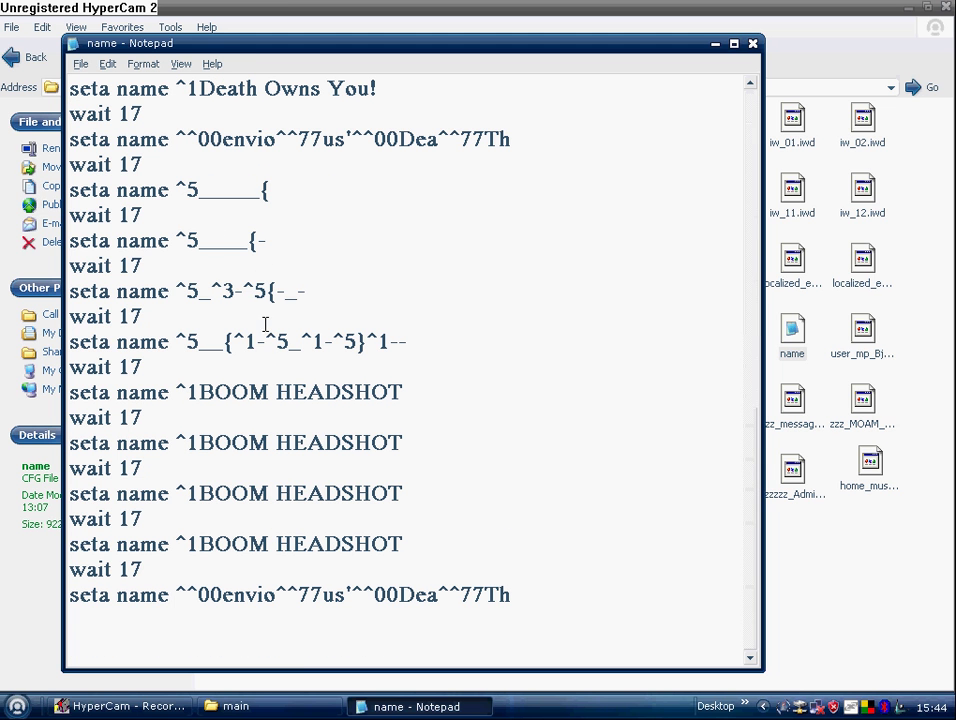
pyautogui.scroll(7, 389, 628)
pyautogui.scroll(-7, 369, 604)
pyautogui.click(352, 508)
pyautogui.scroll(3, 186, 393)
pyautogui.click(226, 487)
pyautogui.moveTo(70, 468); pyautogui.dragTo(187, 466)
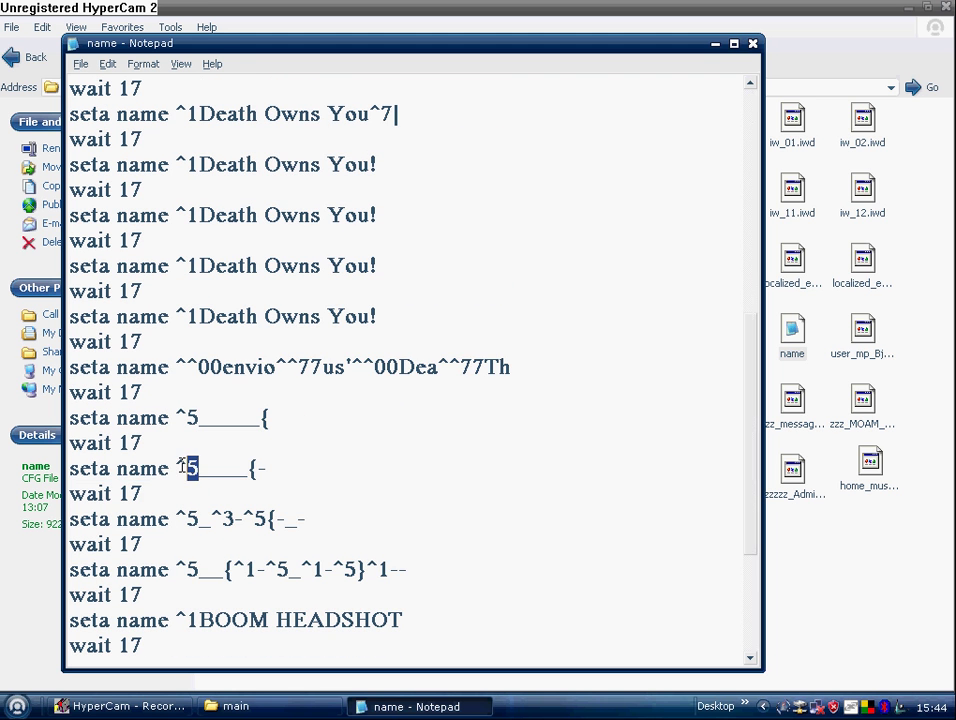
pyautogui.click(220, 448)
pyautogui.scroll(7, 436, 157)
pyautogui.click(752, 43)
pyautogui.click(370, 262)
pyautogui.doubleClick(370, 262)
pyautogui.scroll(-15, 182, 142)
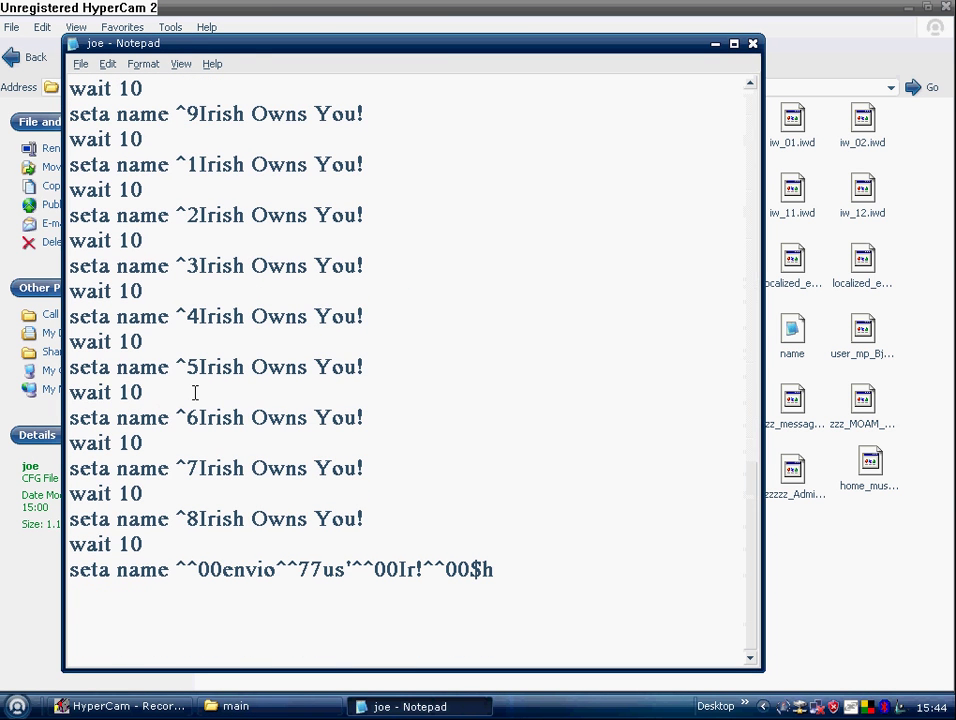
pyautogui.moveTo(184, 570); pyautogui.dragTo(207, 570)
pyautogui.press('Up')
pyautogui.click(751, 42)
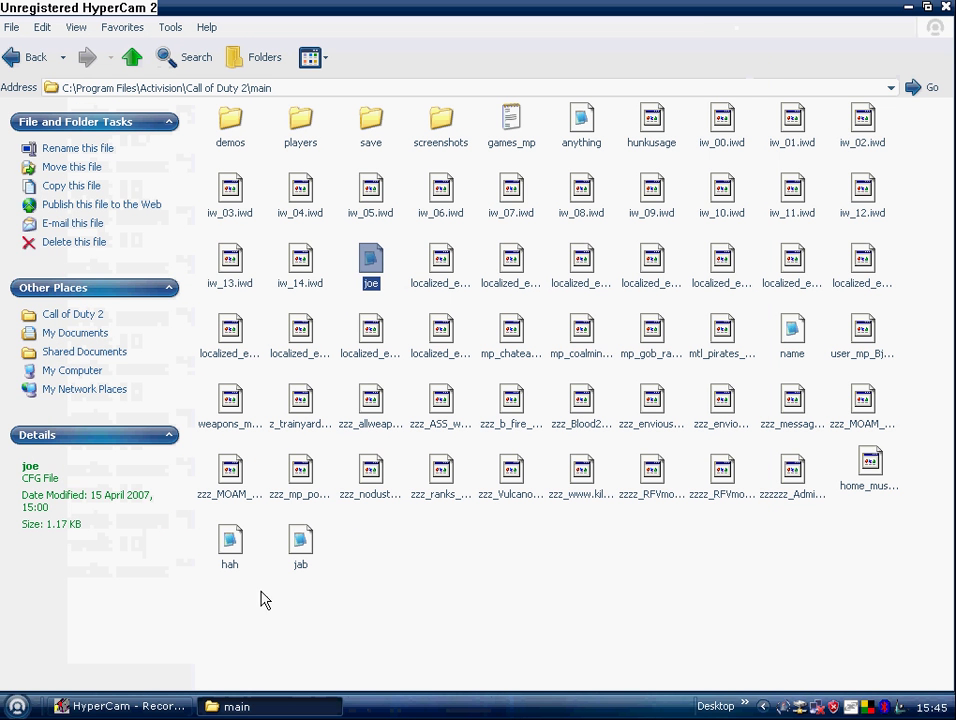
pyautogui.click(704, 611)
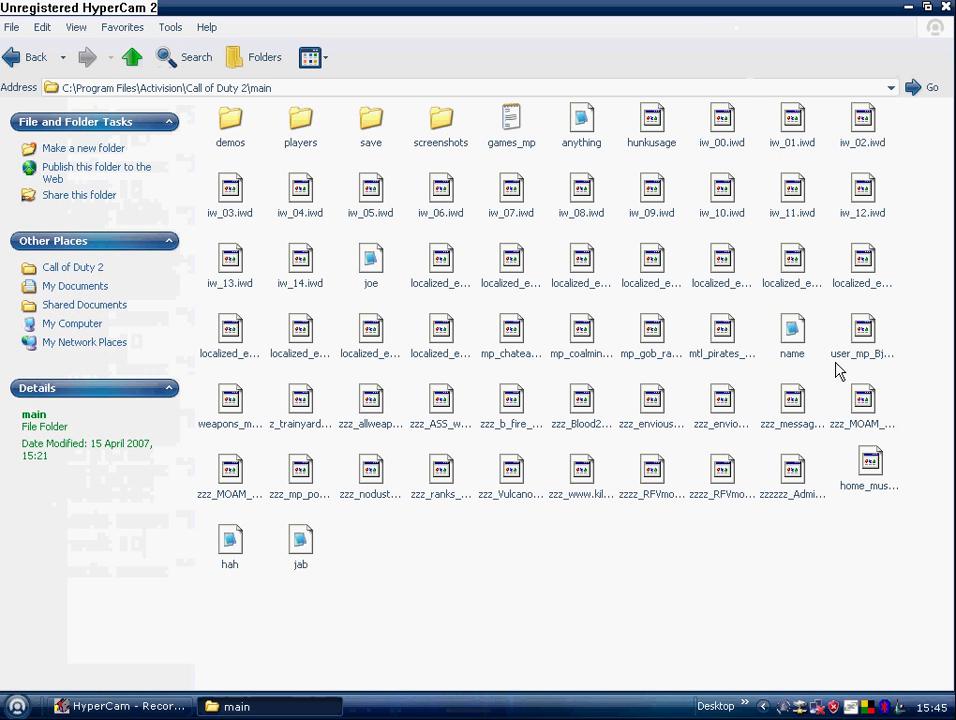
pyautogui.click(791, 333)
pyautogui.click(948, 414)
pyautogui.click(791, 330)
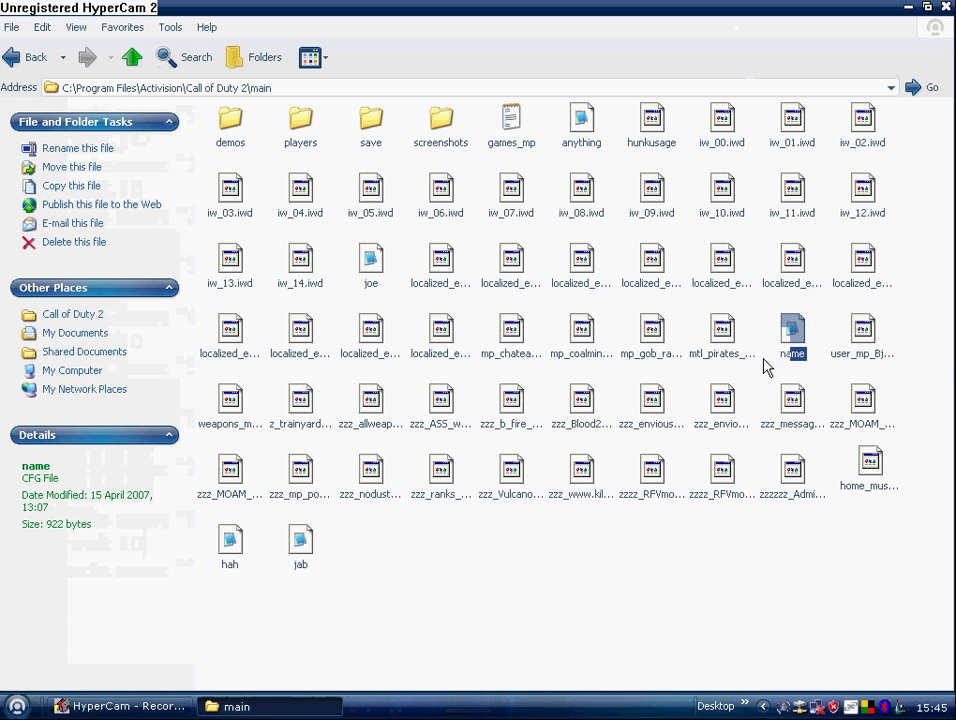
pyautogui.click(862, 326)
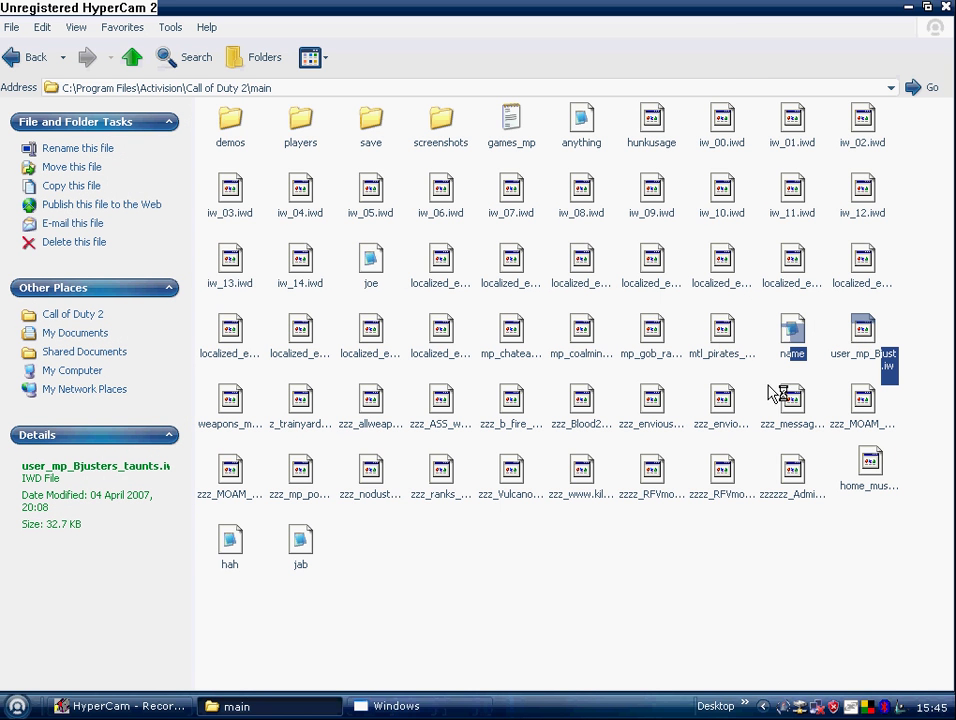
pyautogui.click(420, 403)
pyautogui.click(513, 440)
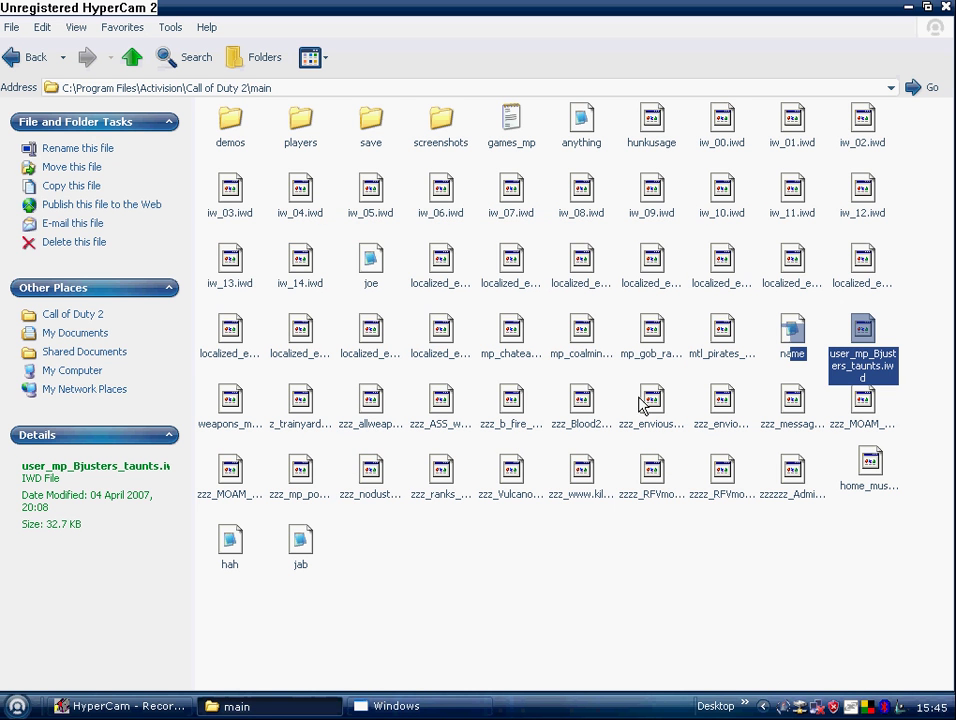
pyautogui.click(414, 706)
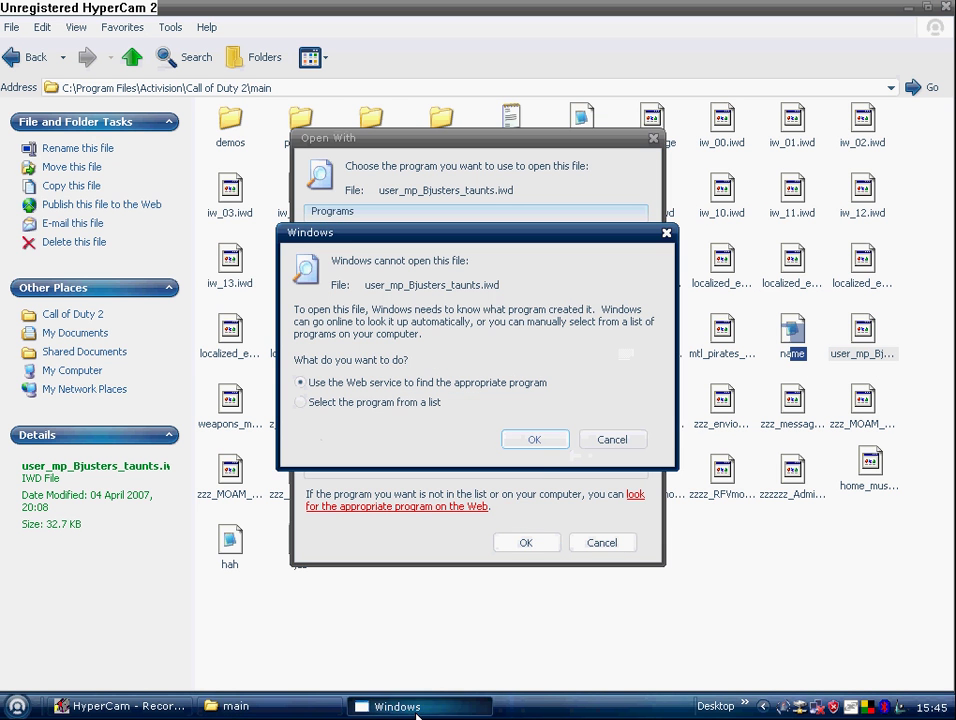
pyautogui.click(609, 438)
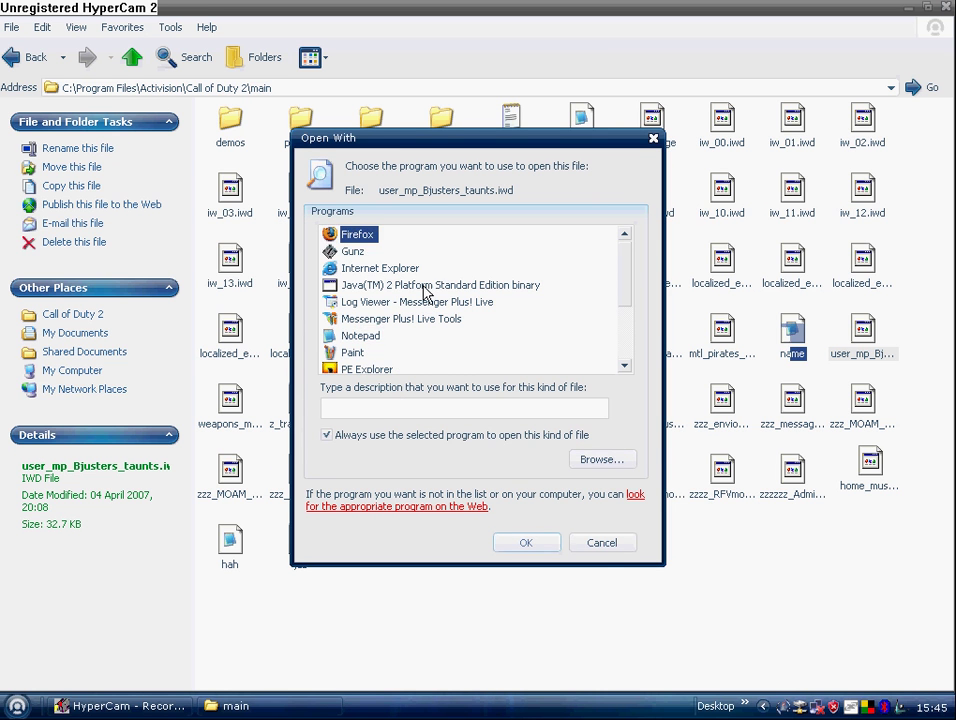
pyautogui.click(345, 337)
pyautogui.click(601, 543)
pyautogui.click(747, 571)
pyautogui.click(792, 330)
pyautogui.click(910, 320)
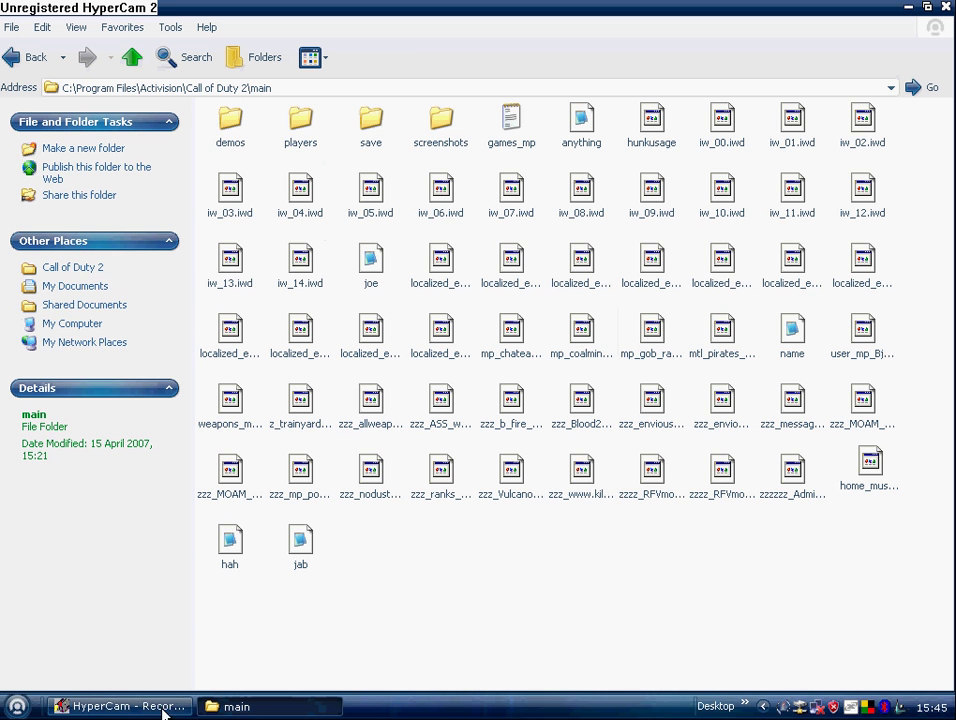